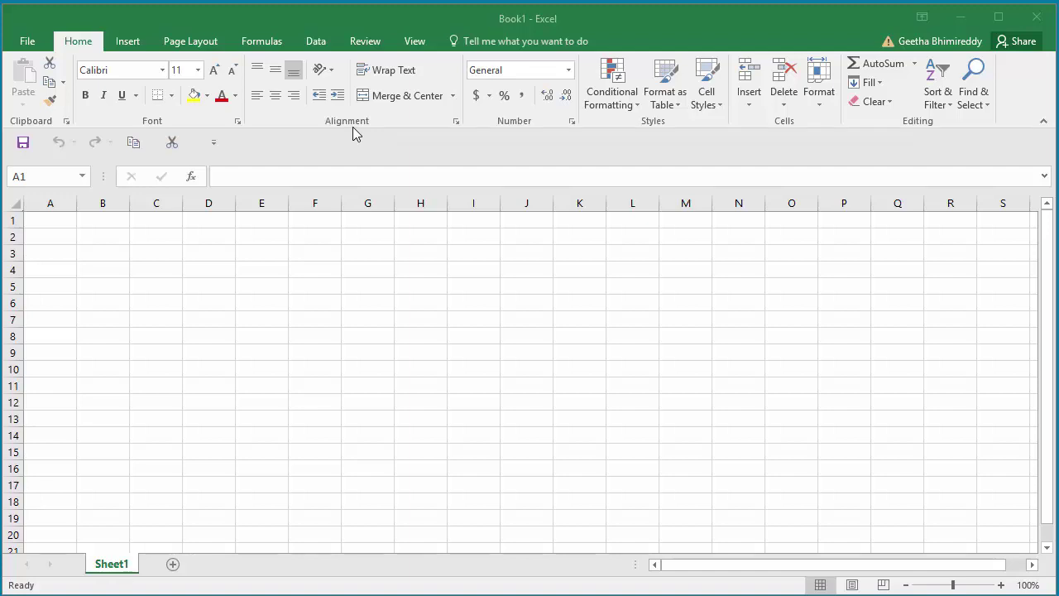
- Open Customize the Ribbon in Excel Options from the ribbon's right-click menu
{"action": "right_click", "coordinate": [268, 121]}
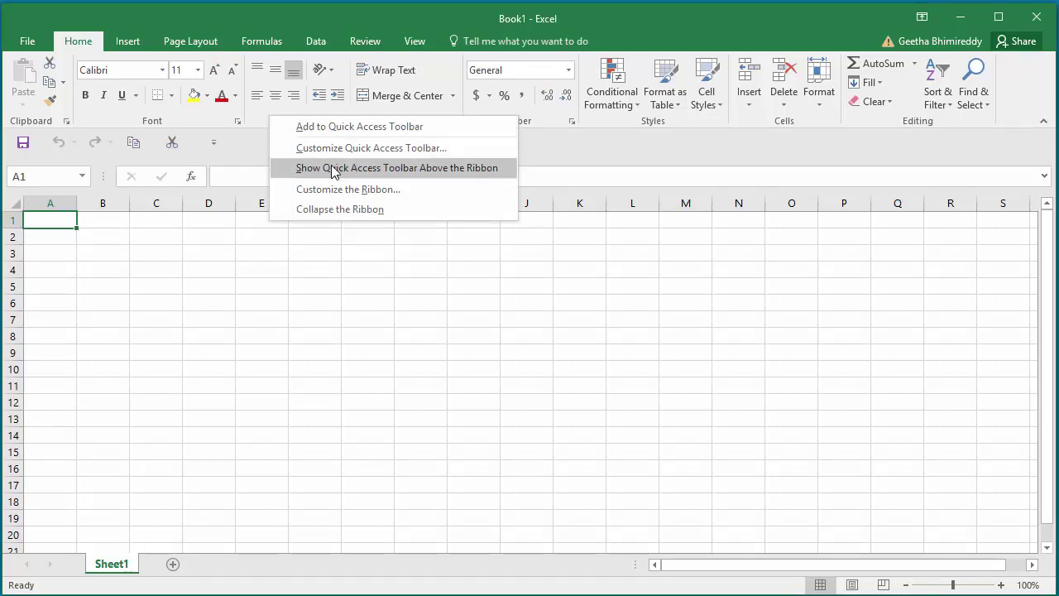
{"action": "left_click", "coordinate": [351, 190]}
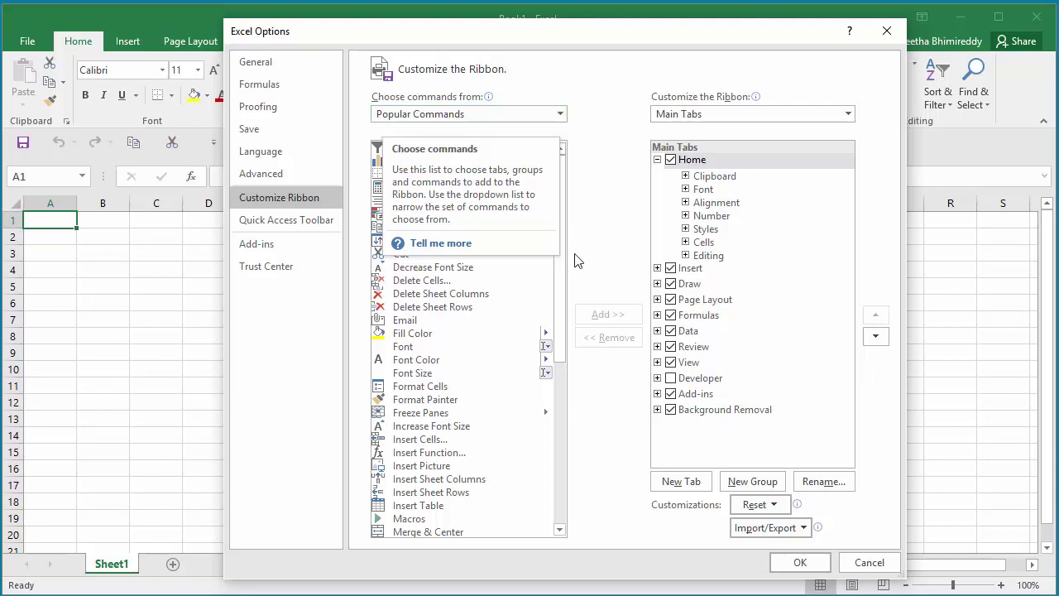
- Add a new custom group to the Data tab directly after Connections and select it
{"action": "left_click", "coordinate": [658, 331]}
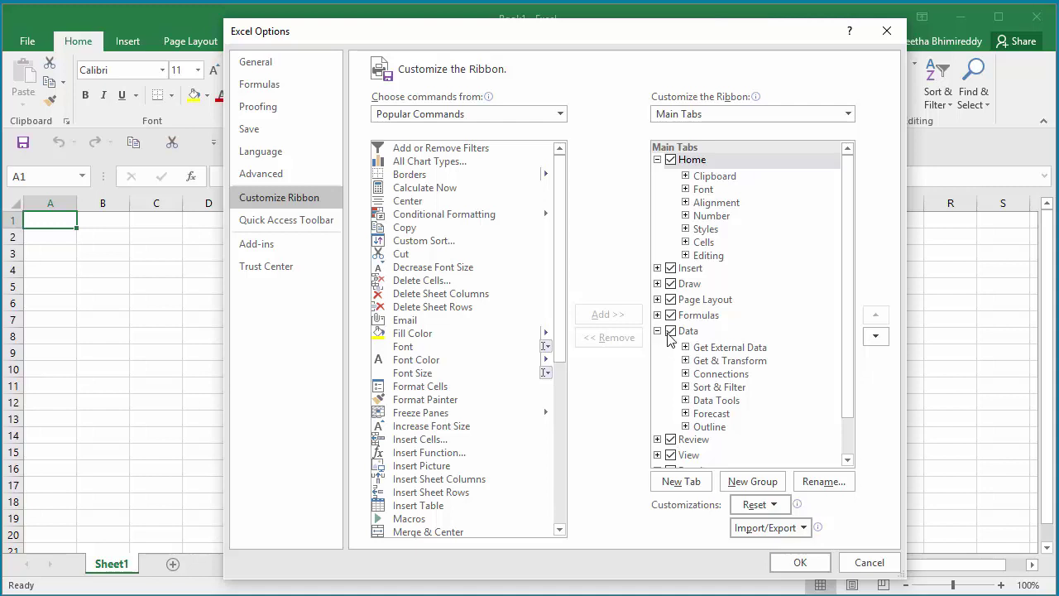
{"action": "left_click", "coordinate": [718, 374]}
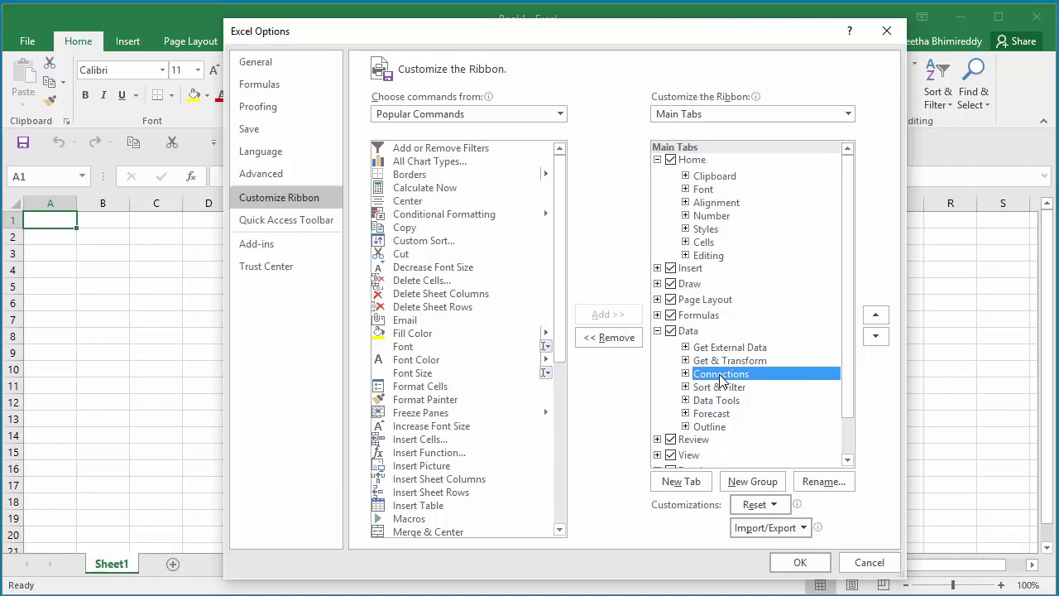
{"action": "left_click", "coordinate": [755, 482]}
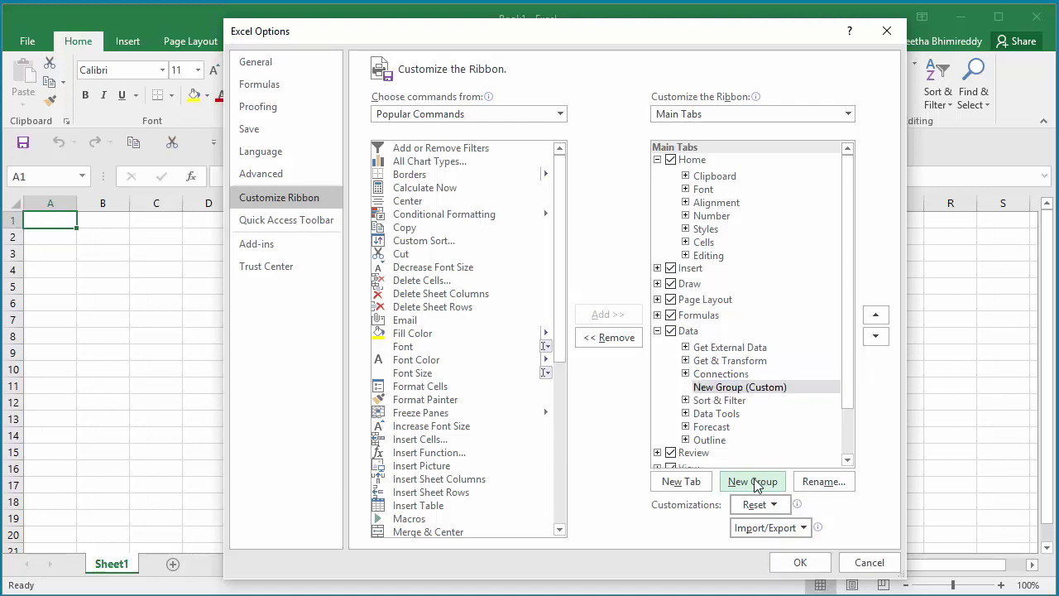
{"action": "left_click", "coordinate": [735, 387]}
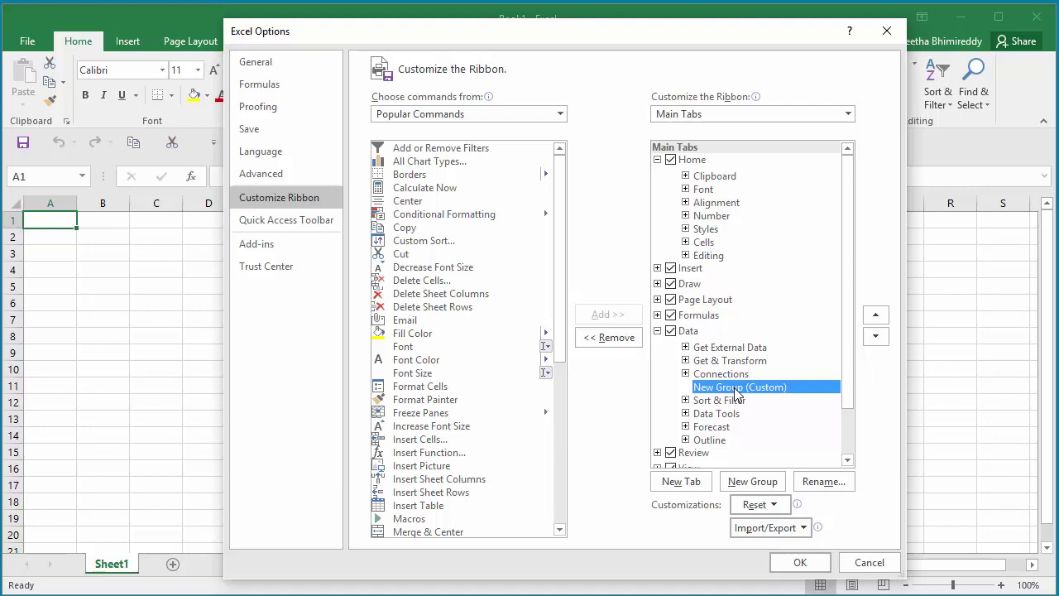
- Rename the new custom group to 'Pivot' and assign it a symbol
{"action": "right_click", "coordinate": [735, 393]}
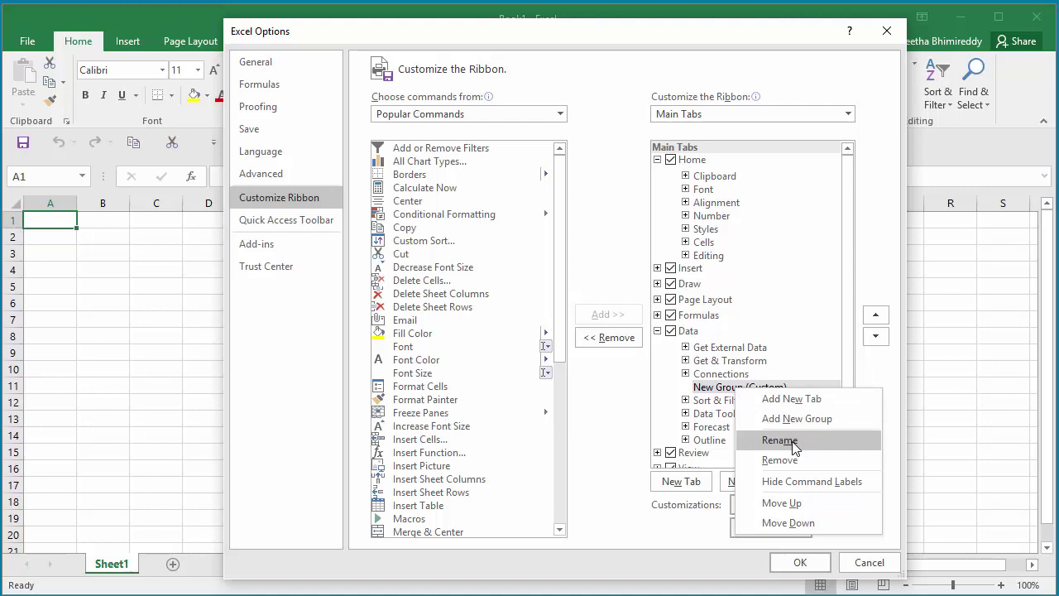
{"action": "left_click", "coordinate": [780, 441]}
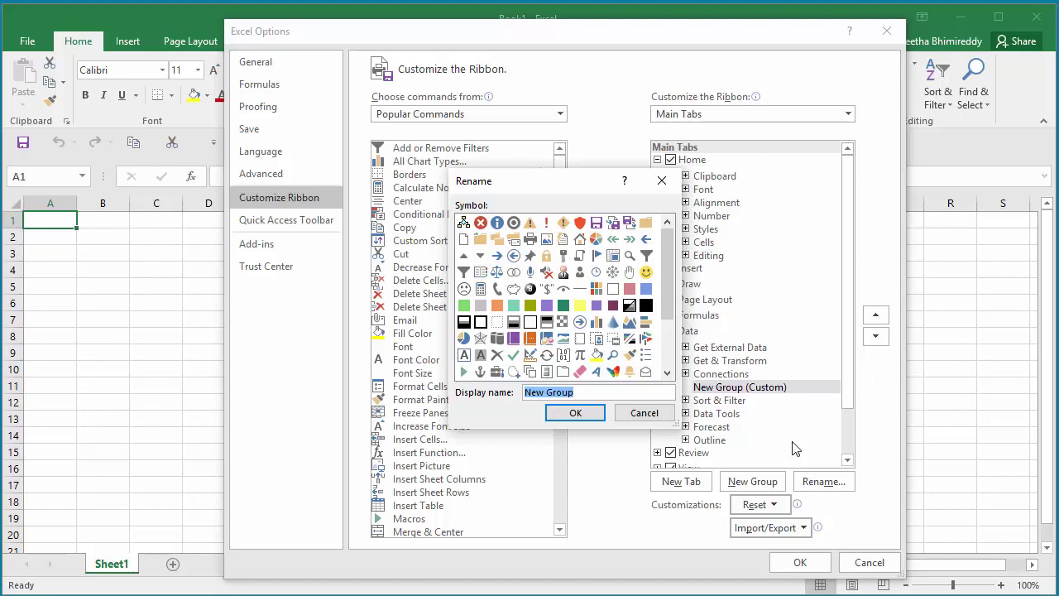
{"action": "left_click", "coordinate": [561, 326]}
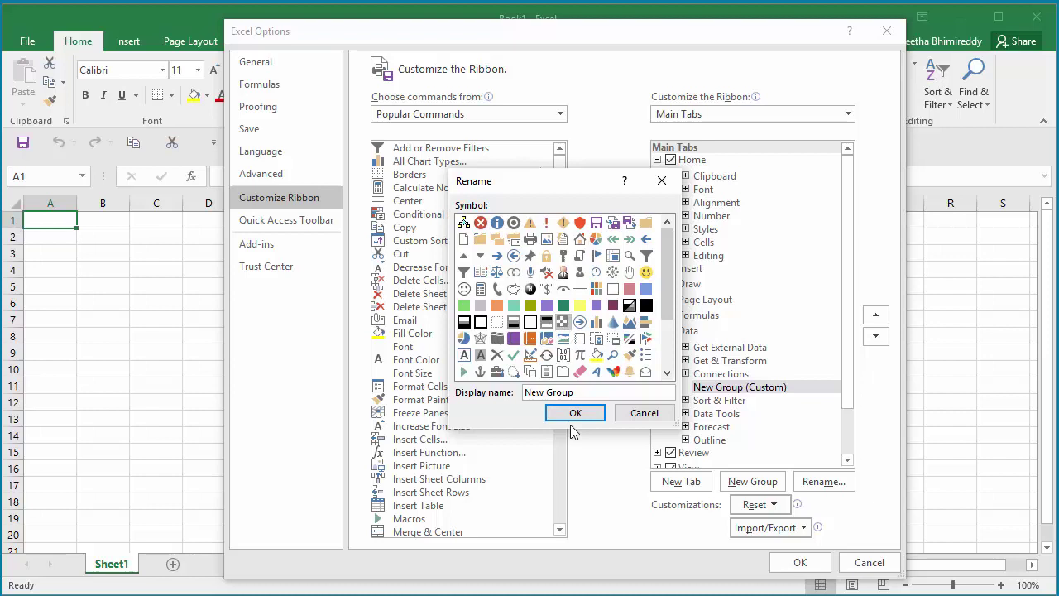
{"action": "triple_click", "coordinate": [578, 393]}
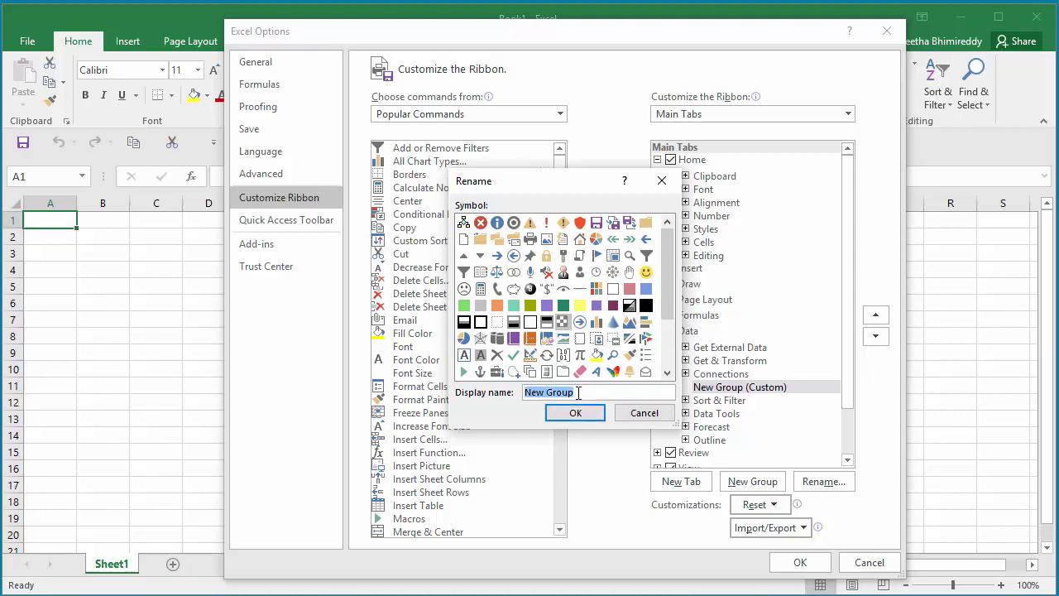
{"action": "type", "text": "Pi"}
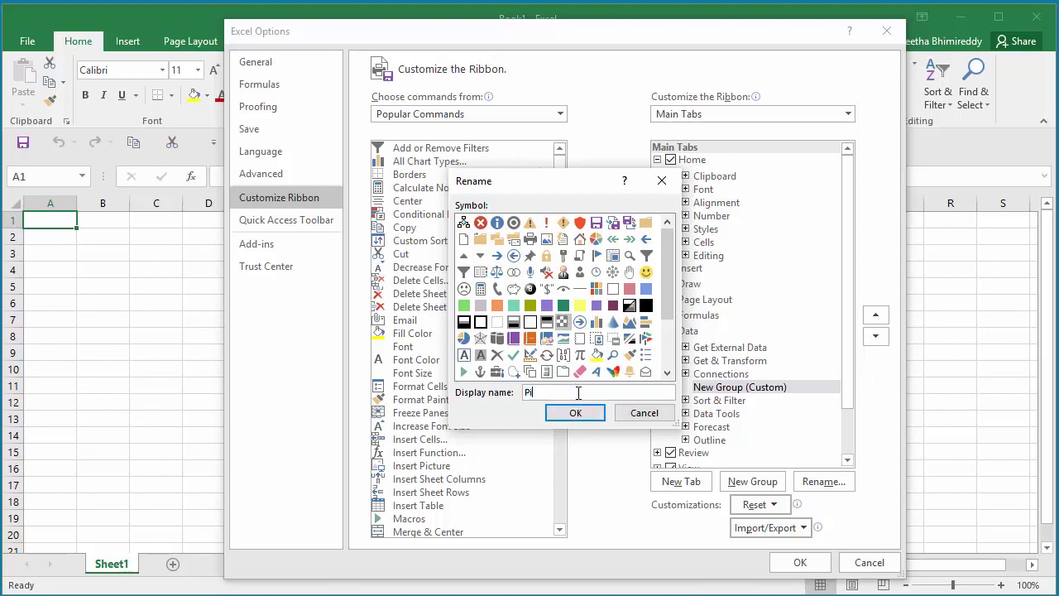
{"action": "type", "text": "vot"}
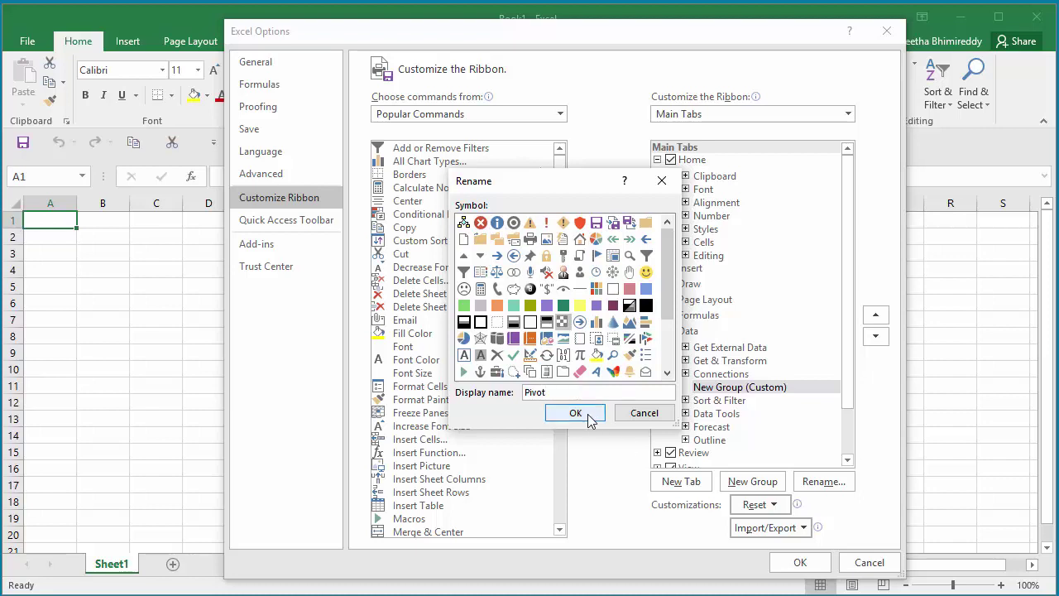
{"action": "left_click", "coordinate": [589, 414]}
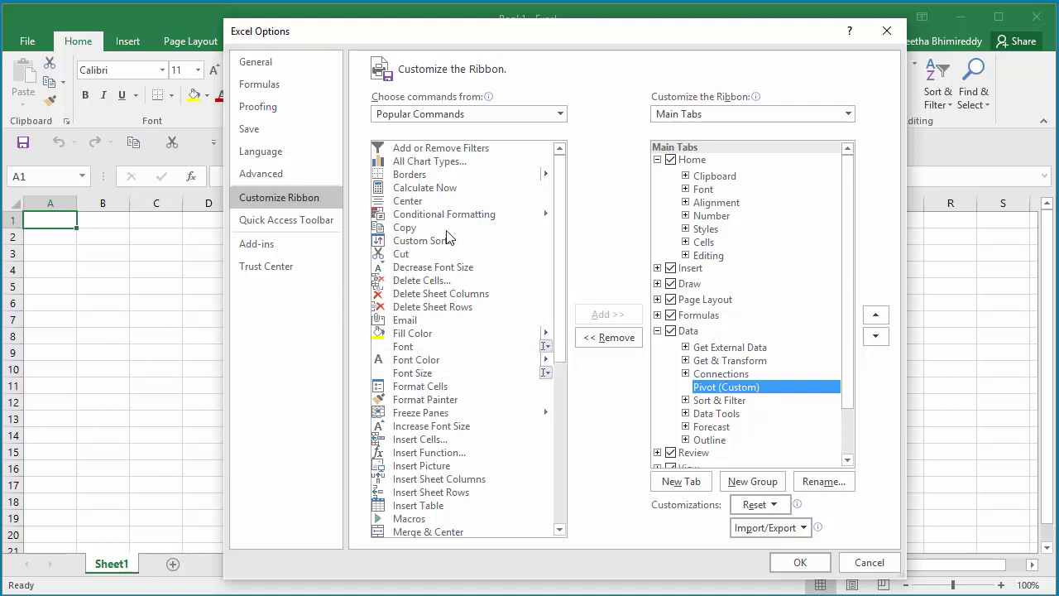
- List commands from All Tabs and expand Insert > Tables to show the PivotTable commands
{"action": "left_click", "coordinate": [560, 116]}
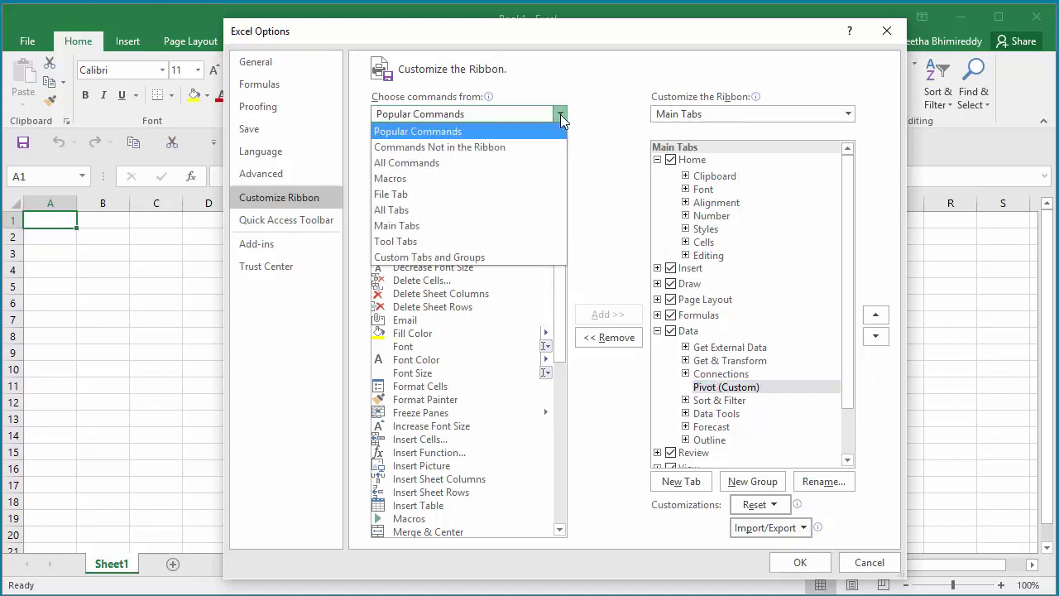
{"action": "left_click", "coordinate": [398, 213]}
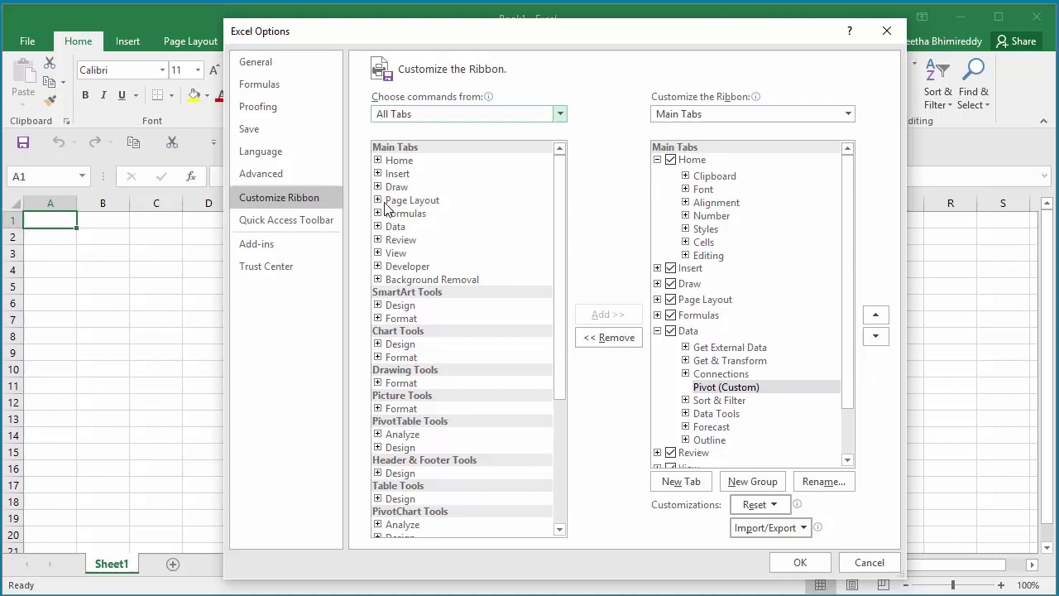
{"action": "left_click", "coordinate": [379, 174]}
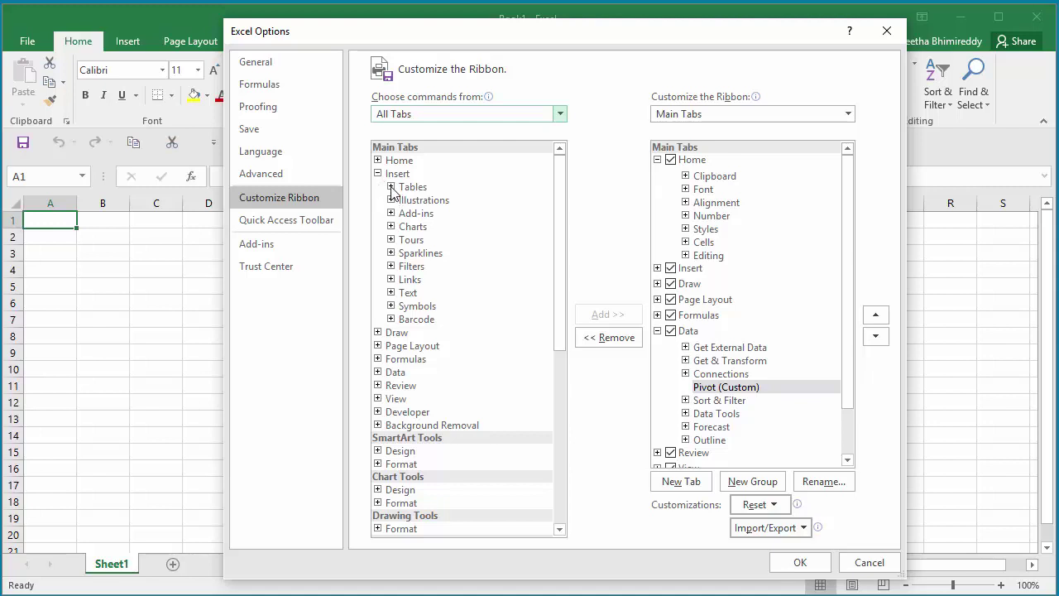
{"action": "left_click", "coordinate": [392, 187]}
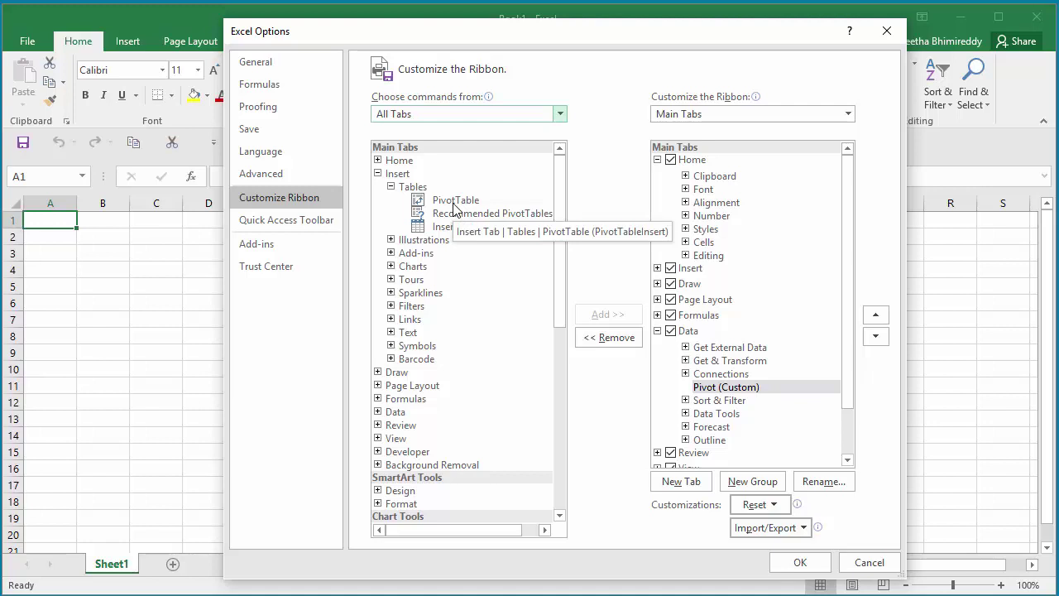
- Add PivotTable and Recommended PivotTables to the Pivot group
{"action": "left_click", "coordinate": [455, 201]}
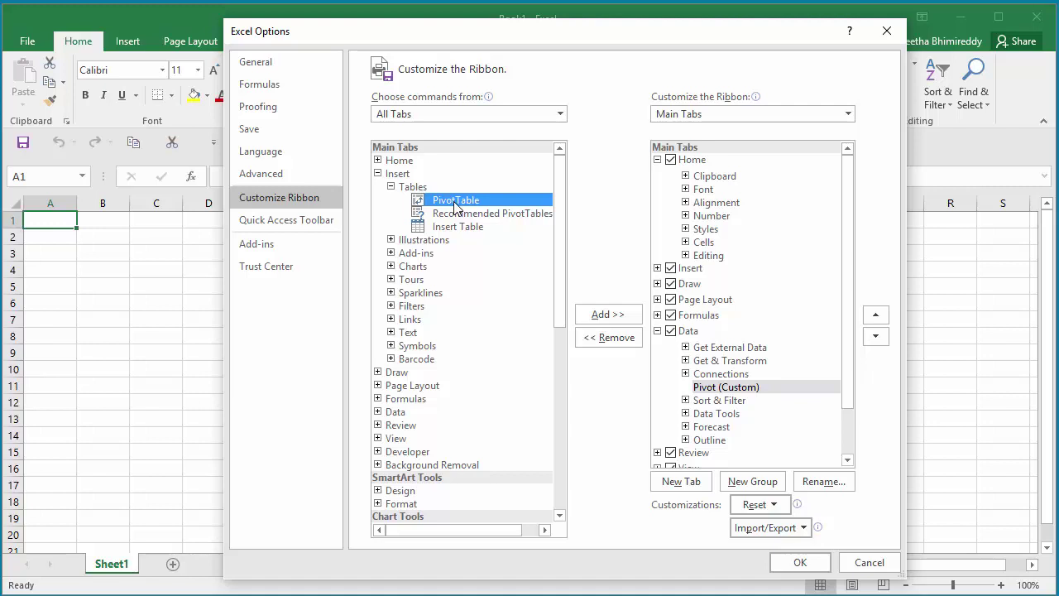
{"action": "left_click", "coordinate": [605, 318]}
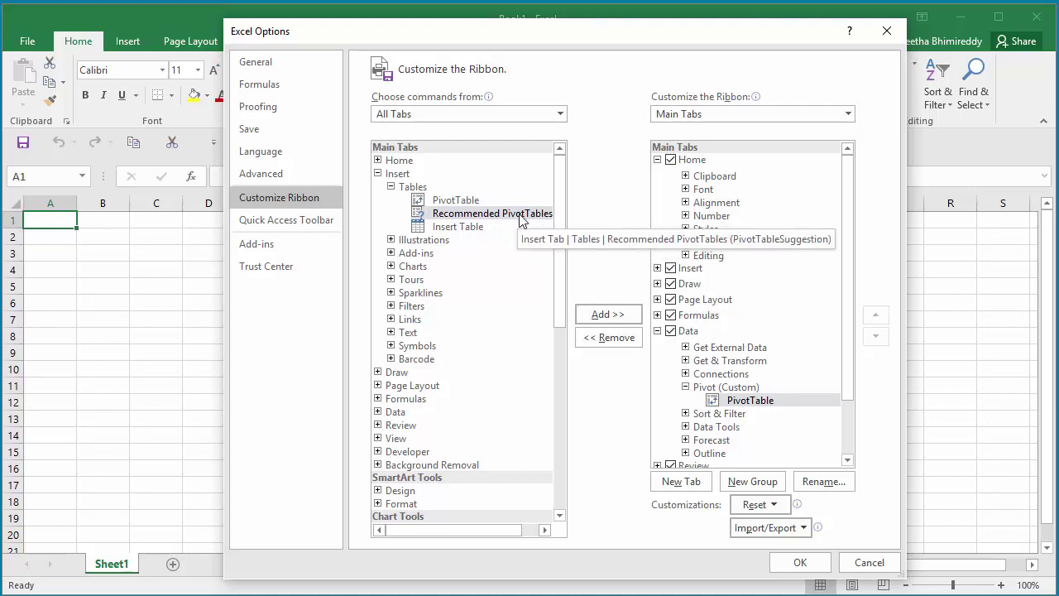
{"action": "left_click", "coordinate": [615, 320]}
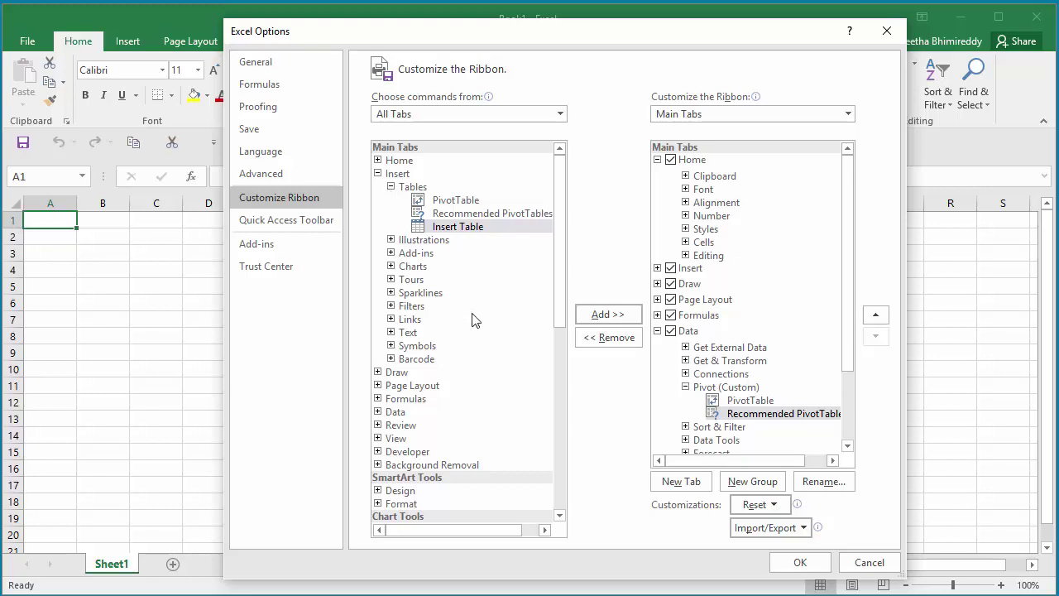
- Apply the ribbon changes and check the new Pivot group on the Data tab
{"action": "left_click", "coordinate": [800, 564]}
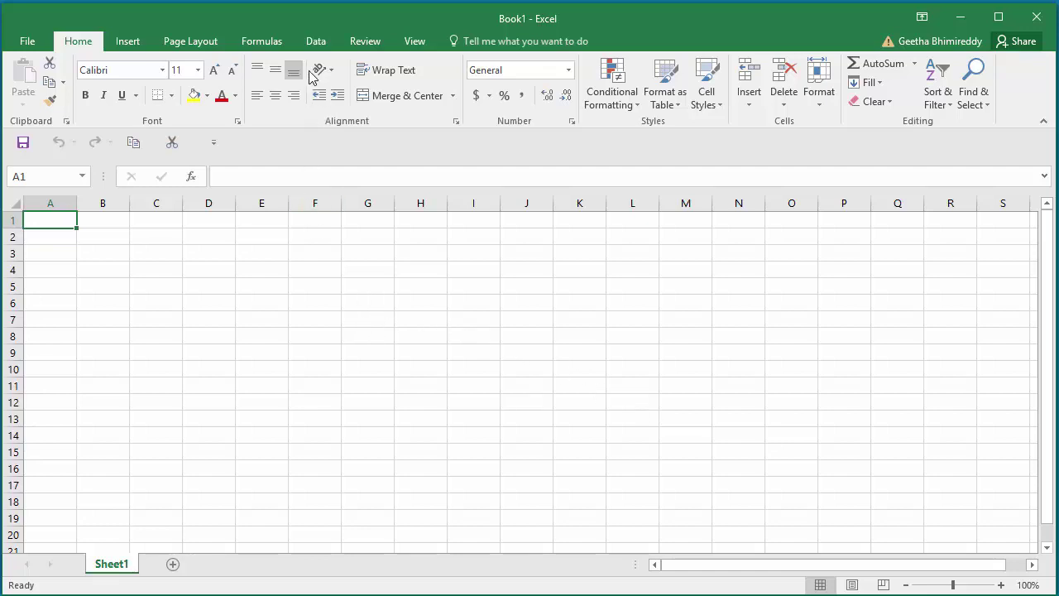
{"action": "left_click", "coordinate": [317, 43]}
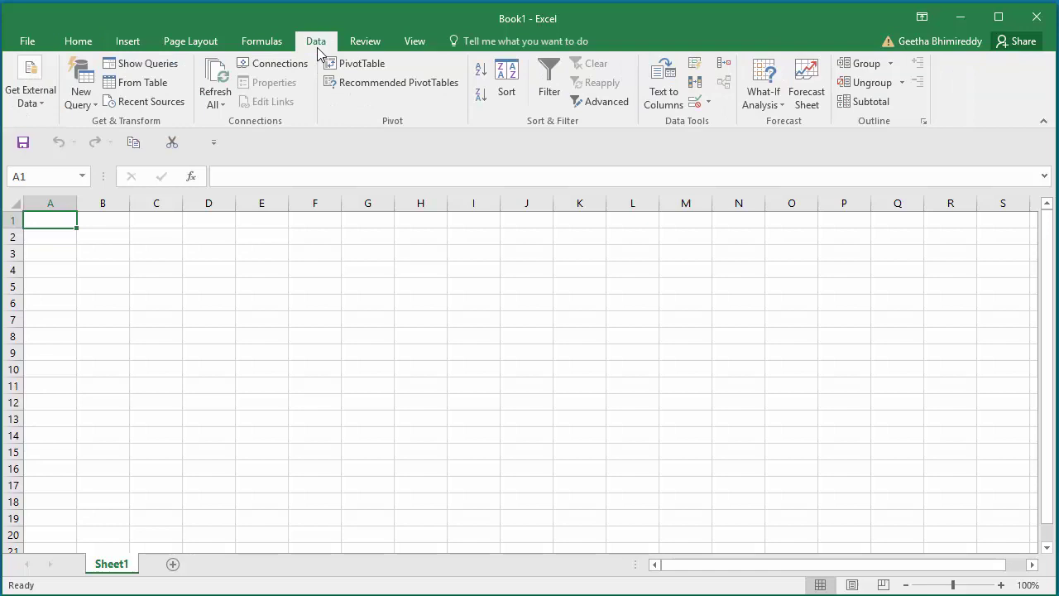